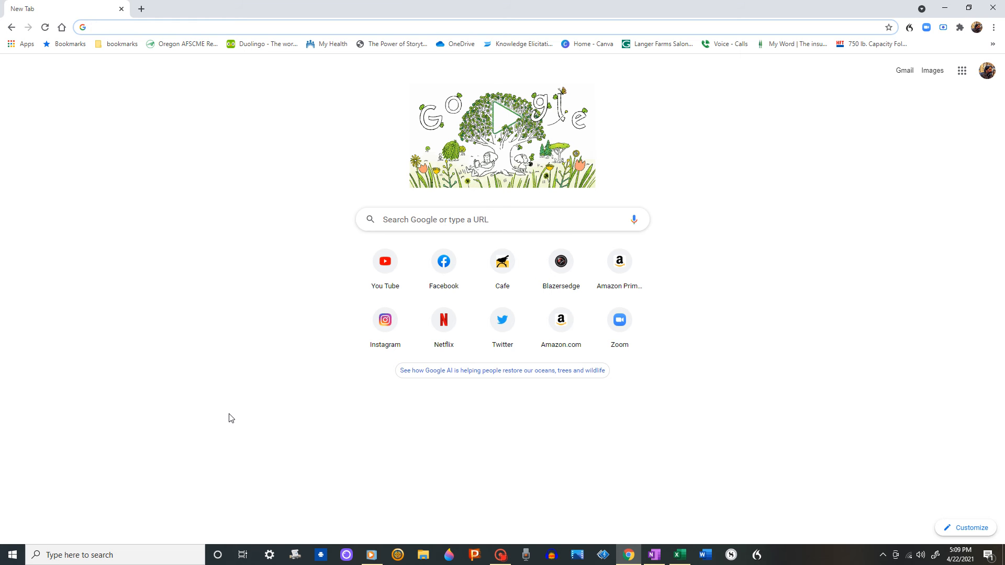
Open the Oregon AFSCME Retirees site from the bookmarks and log in through the footer's log-in link
{"action": "left_click", "coordinate": [187, 43]}
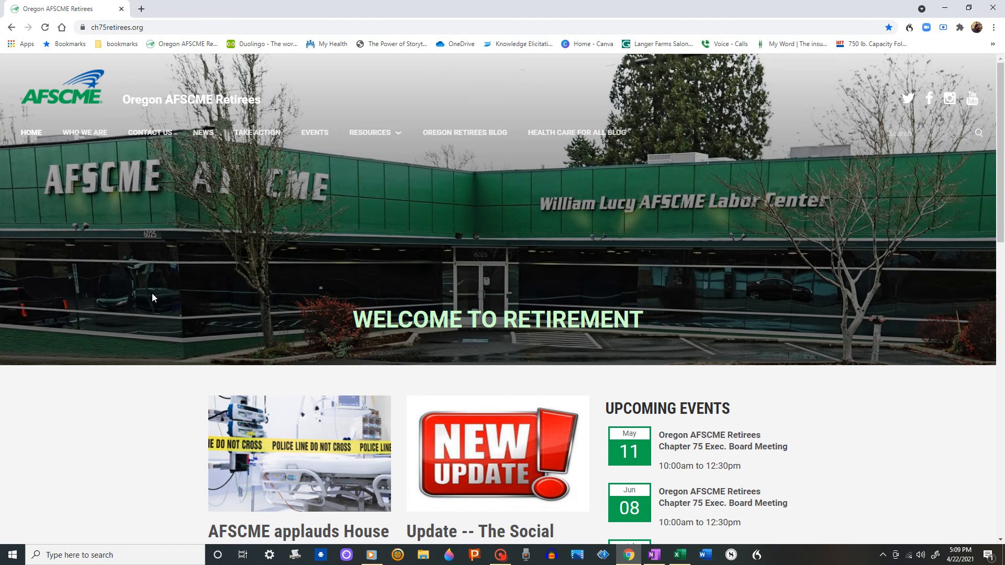
{"action": "scroll", "coordinate": [153, 298], "scroll_direction": "down", "scroll_amount": 10}
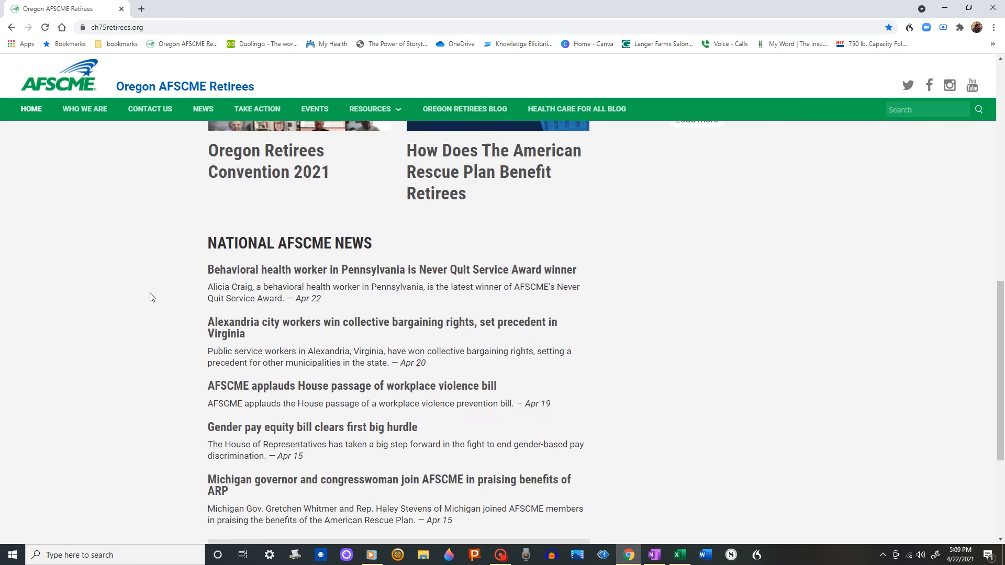
{"action": "scroll", "coordinate": [152, 298], "scroll_direction": "down", "scroll_amount": 4}
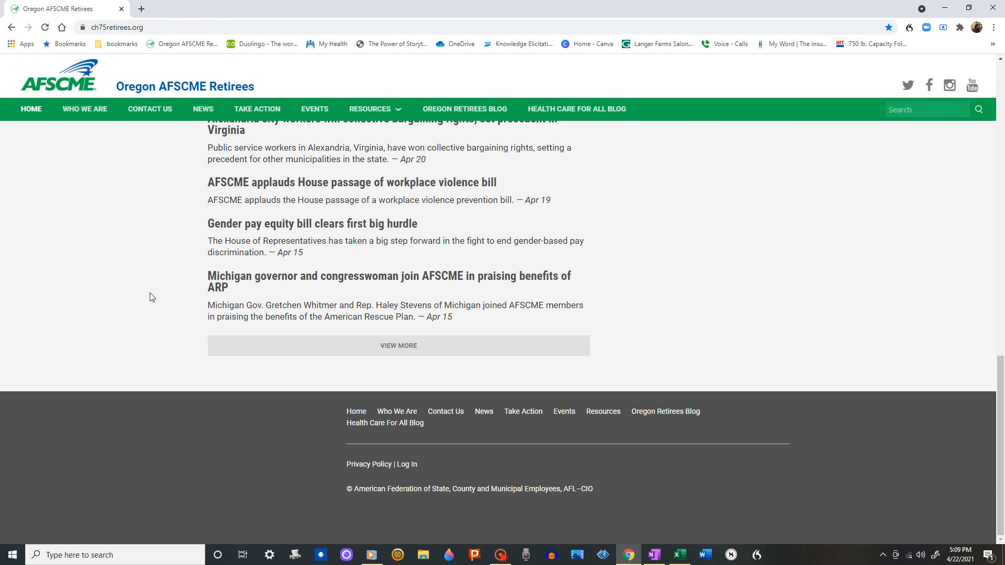
{"action": "left_click", "coordinate": [409, 465]}
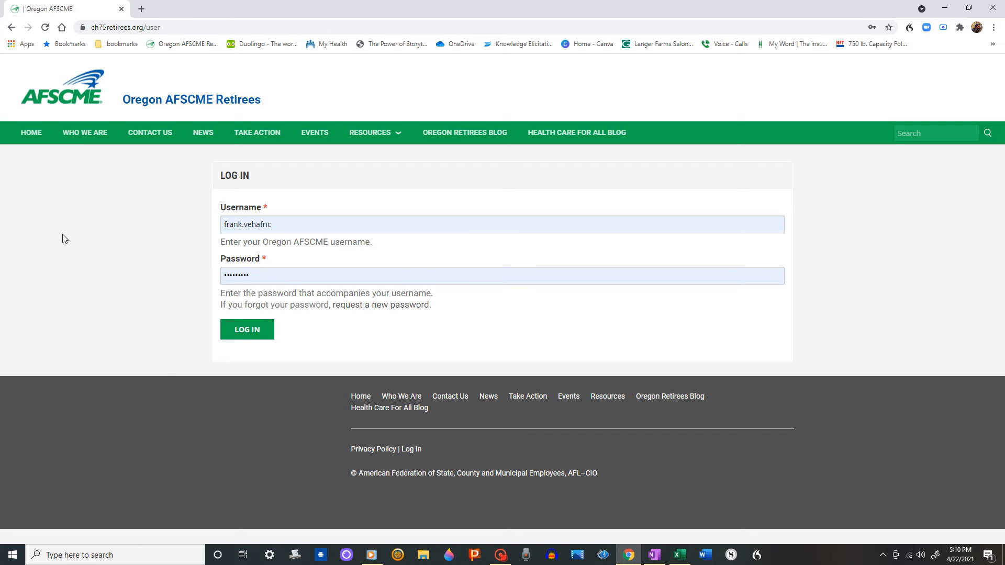
{"action": "left_click", "coordinate": [226, 327]}
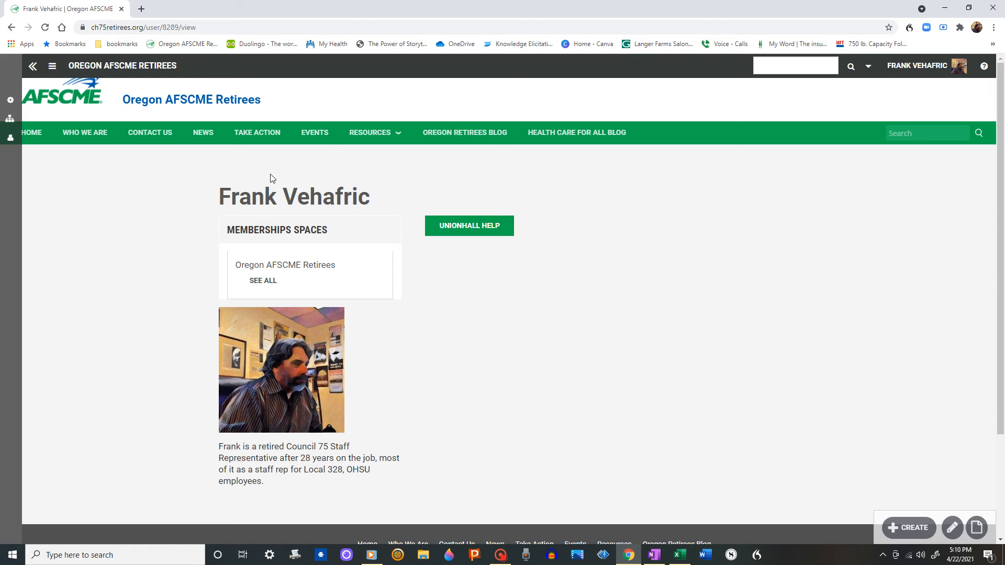
Open the Events calendar, start a new event on April 23, and title it Test Event
{"action": "left_click", "coordinate": [314, 134]}
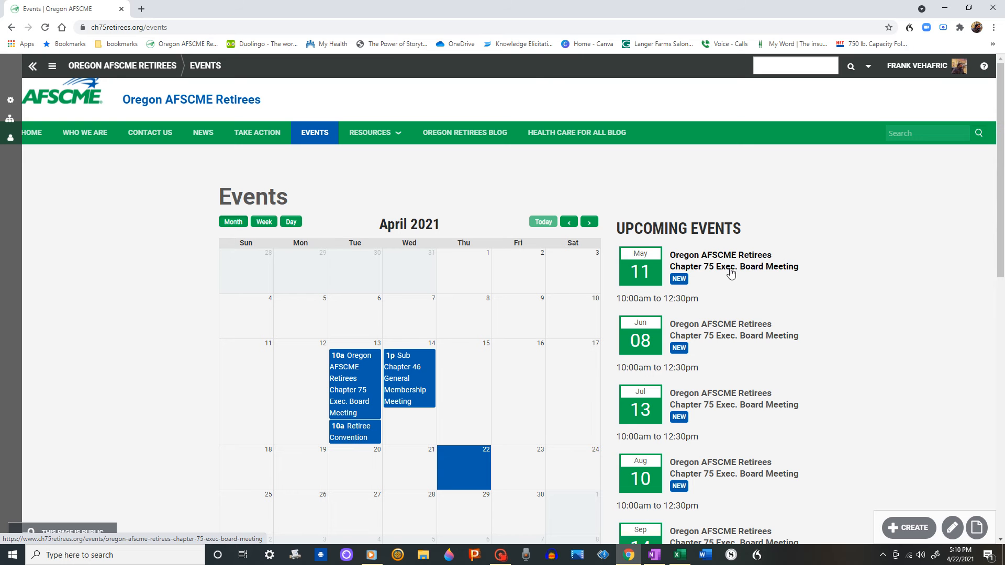
{"action": "left_click", "coordinate": [523, 469]}
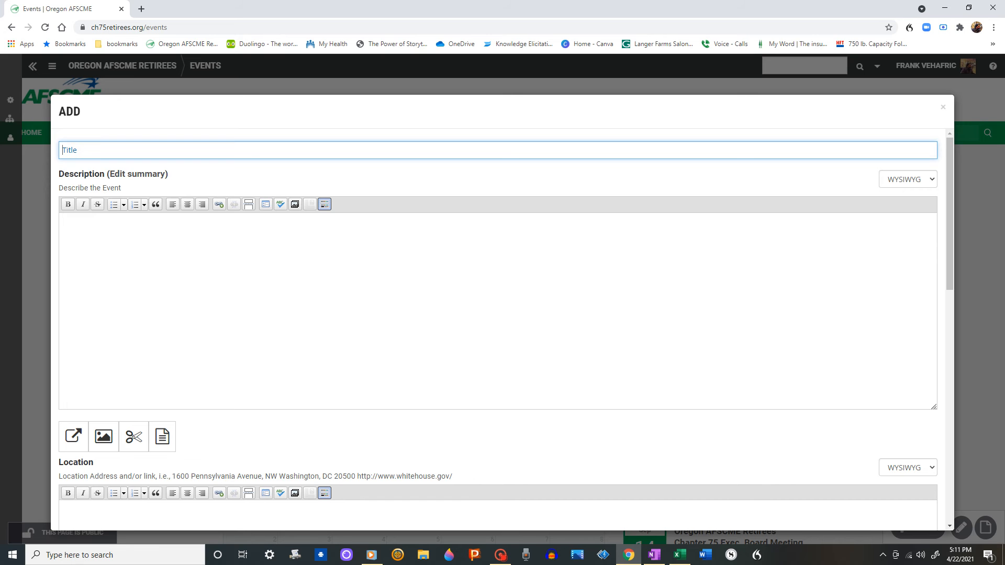
{"action": "scroll", "coordinate": [346, 293], "scroll_direction": "down", "scroll_amount": 5}
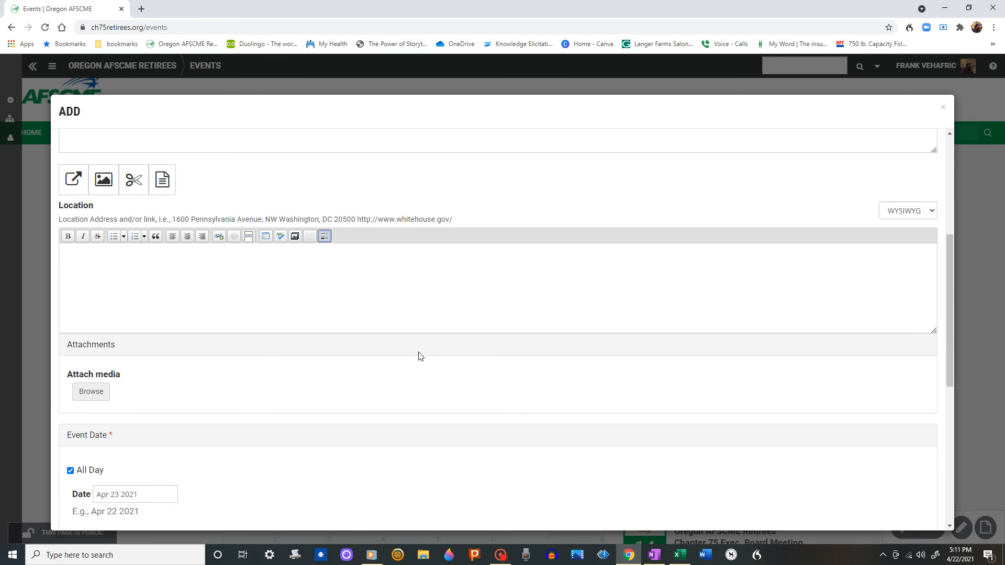
{"action": "scroll", "coordinate": [203, 204], "scroll_direction": "up", "scroll_amount": 5}
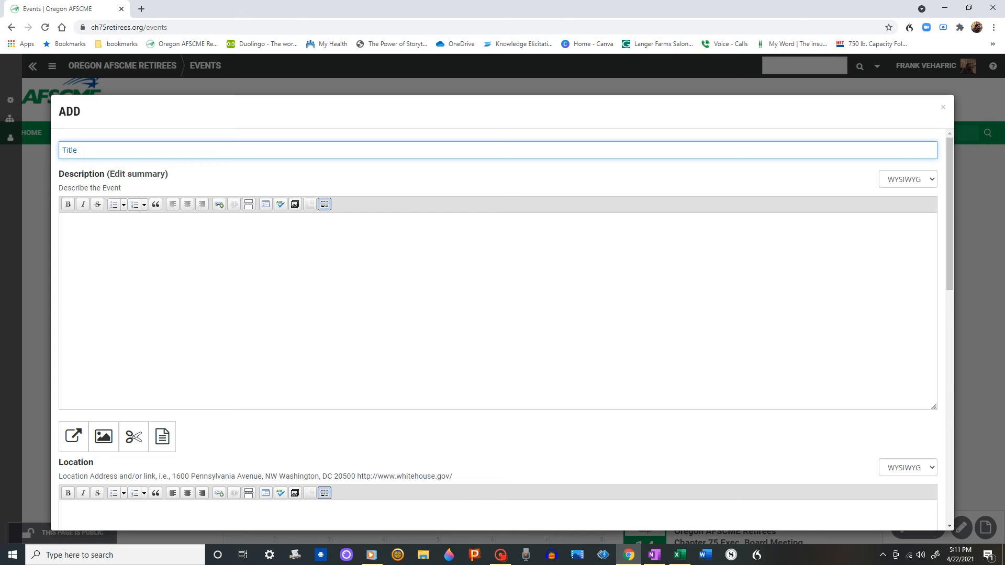
{"action": "type", "text": "Test Event"}
Enter Test description as the event description and Online as its location
{"action": "left_click", "coordinate": [66, 228]}
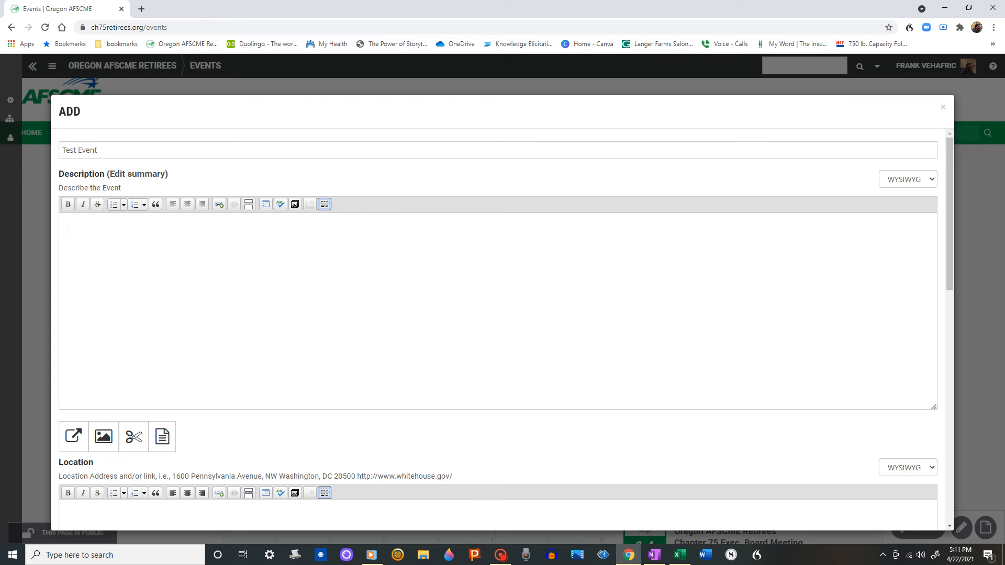
{"action": "type", "text": "Test description"}
{"action": "scroll", "coordinate": [56, 278], "scroll_direction": "down", "scroll_amount": 4}
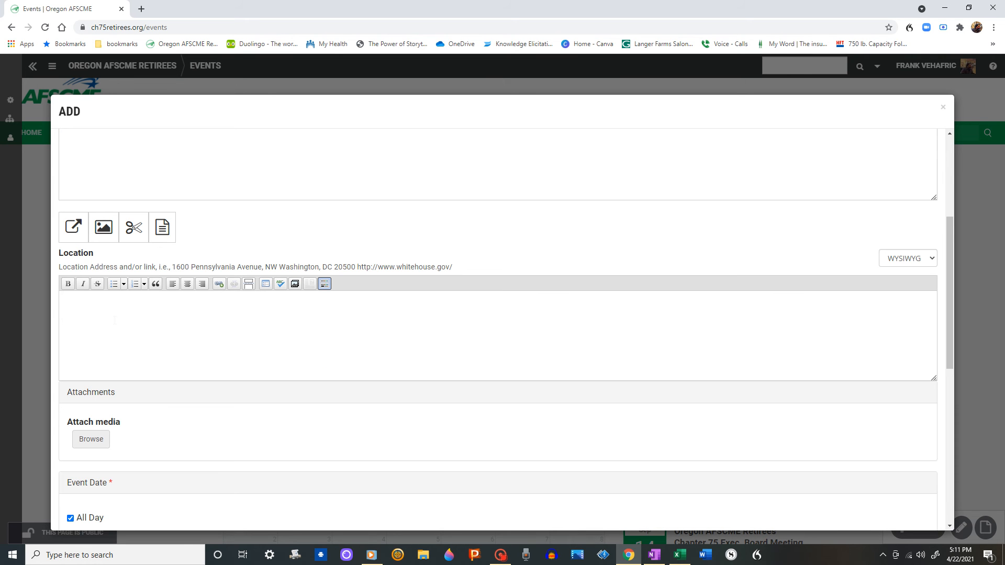
{"action": "type", "text": "Online"}
Turn off the All Day option for the event date
{"action": "scroll", "coordinate": [115, 320], "scroll_direction": "down", "scroll_amount": 2}
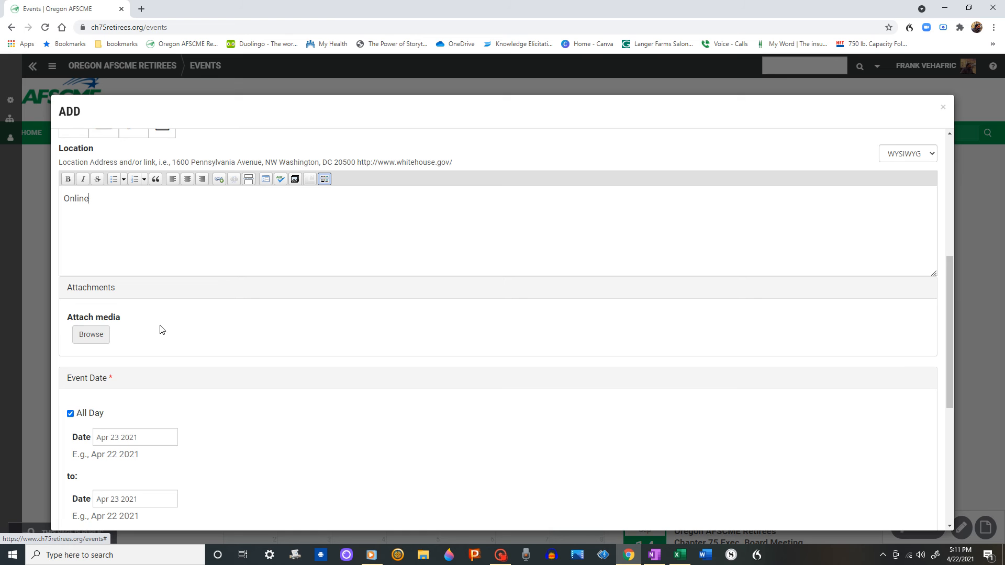
{"action": "scroll", "coordinate": [276, 291], "scroll_direction": "down", "scroll_amount": 2}
{"action": "scroll", "coordinate": [318, 235], "scroll_direction": "down", "scroll_amount": 2}
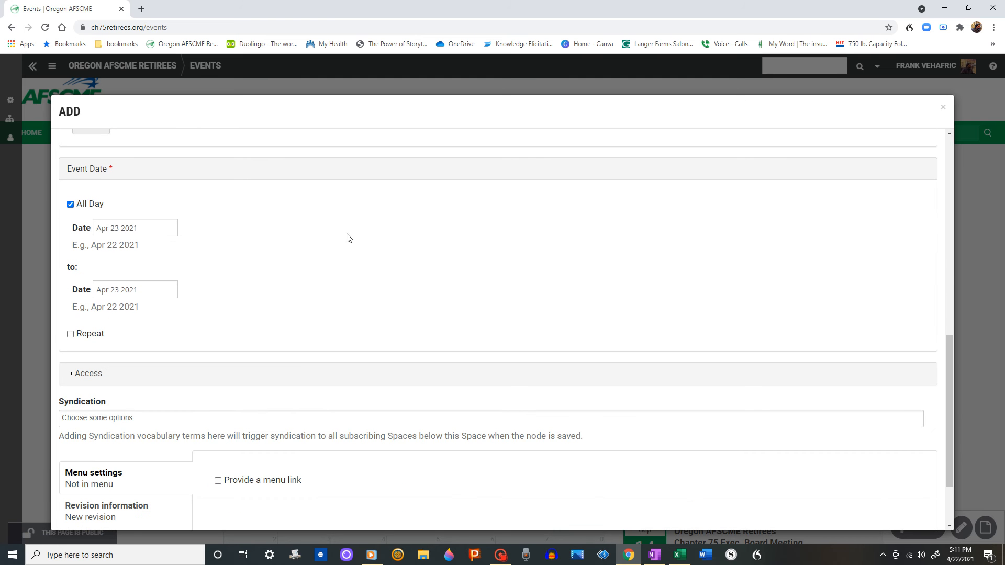
{"action": "left_click", "coordinate": [71, 205]}
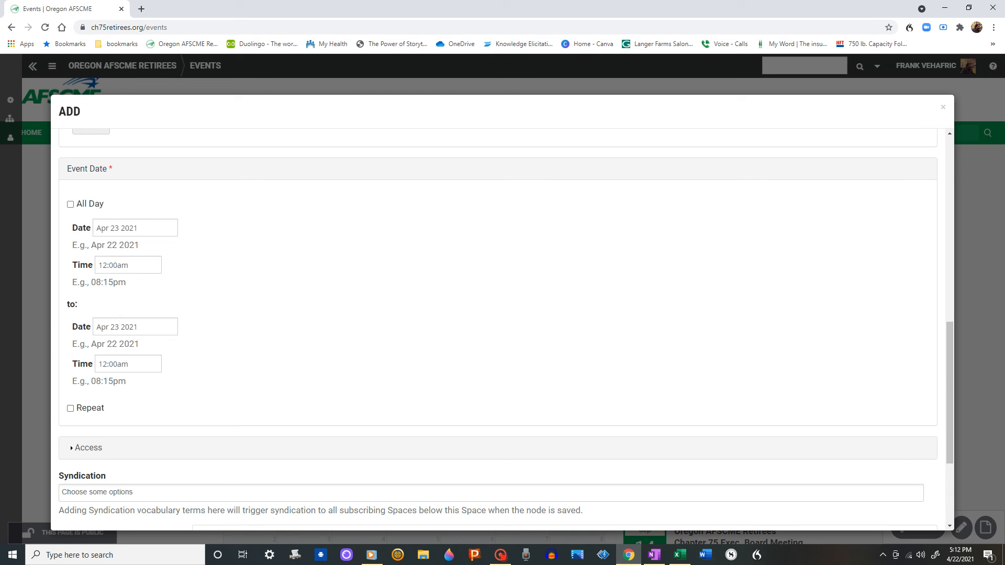
Set the end date to Apr 23 2021 and the end time to 01:00pm
{"action": "left_click", "coordinate": [118, 326]}
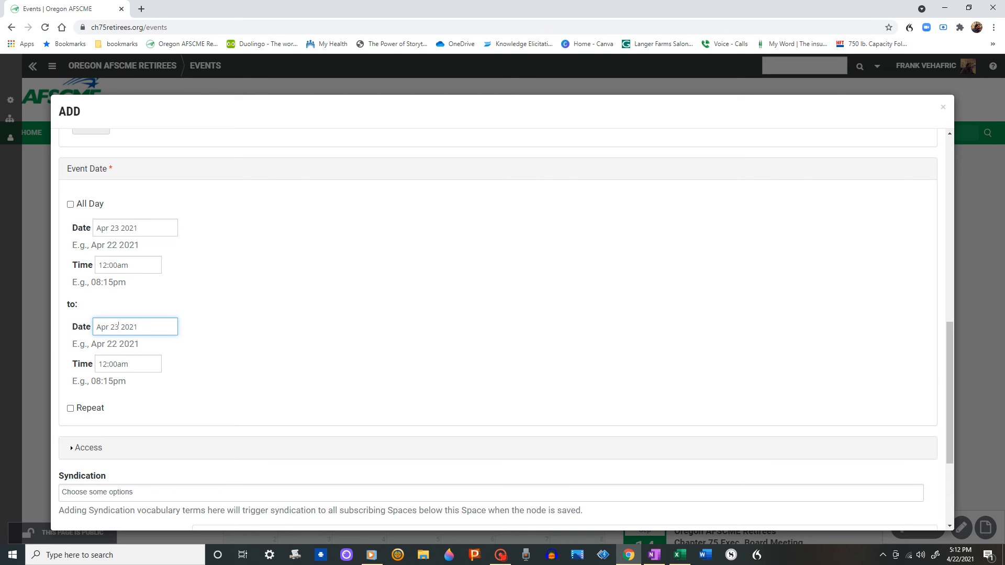
{"action": "left_click", "coordinate": [119, 326]}
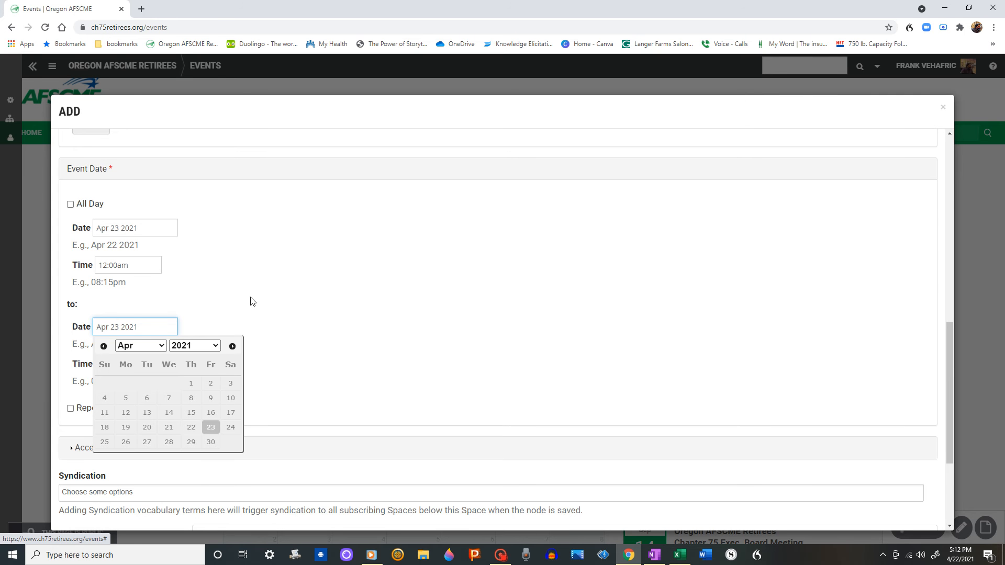
{"action": "left_click", "coordinate": [211, 427]}
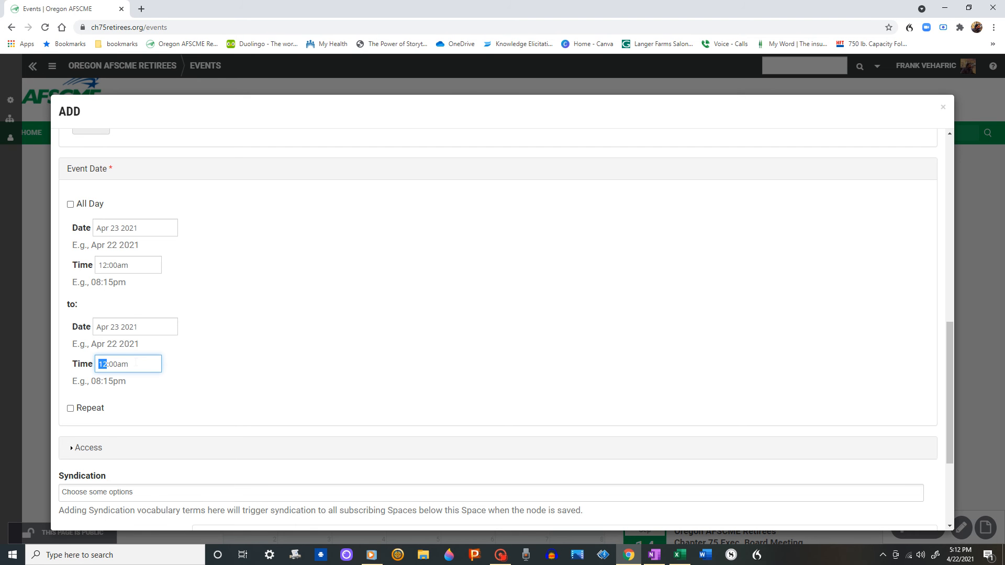
{"action": "type", "text": "1"}
{"action": "left_click", "coordinate": [123, 364]}
{"action": "left_click", "coordinate": [235, 355]}
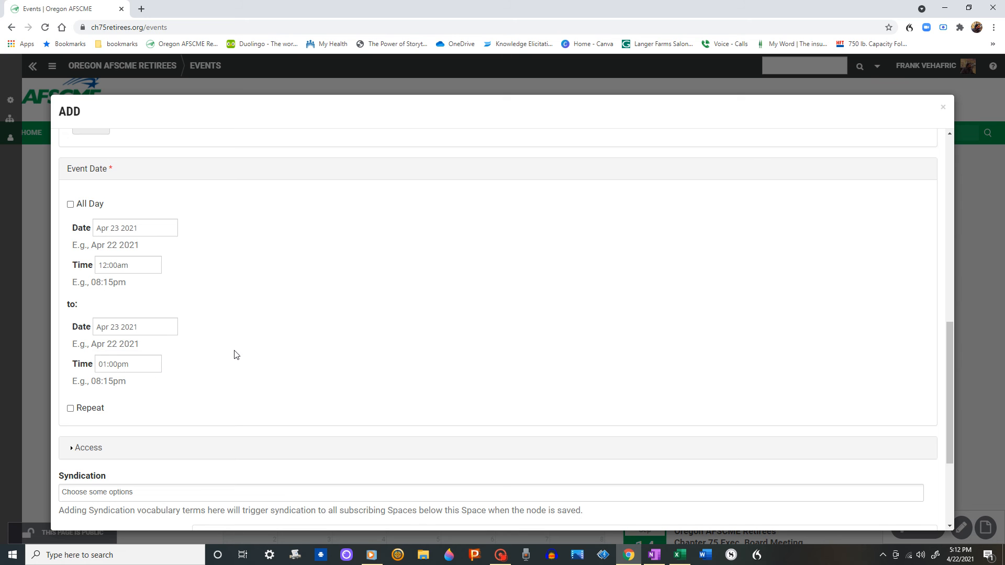
Enable Repeat for the event and set the repetition to Monthly
{"action": "scroll", "coordinate": [262, 335], "scroll_direction": "down", "scroll_amount": 2}
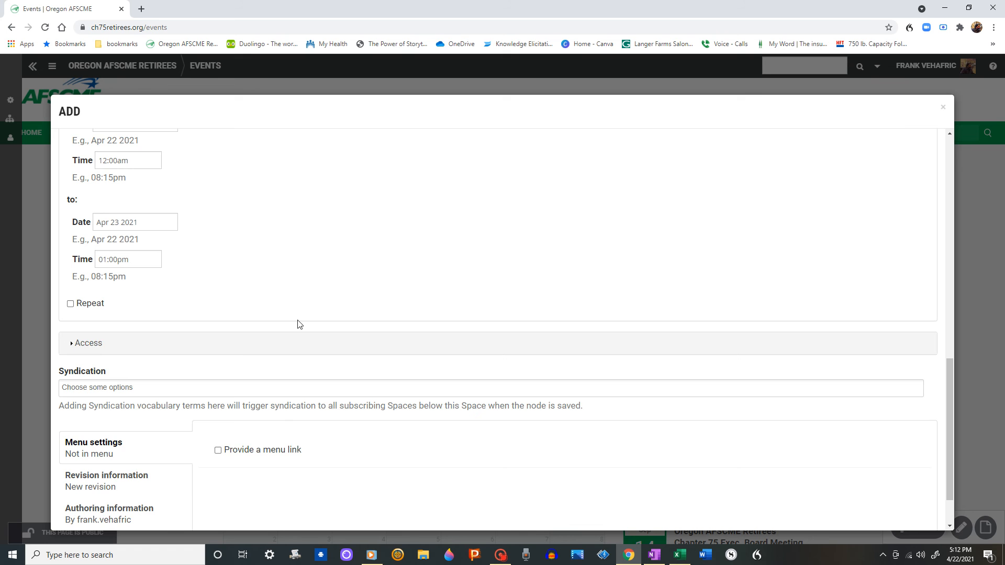
{"action": "scroll", "coordinate": [298, 323], "scroll_direction": "down", "scroll_amount": 1}
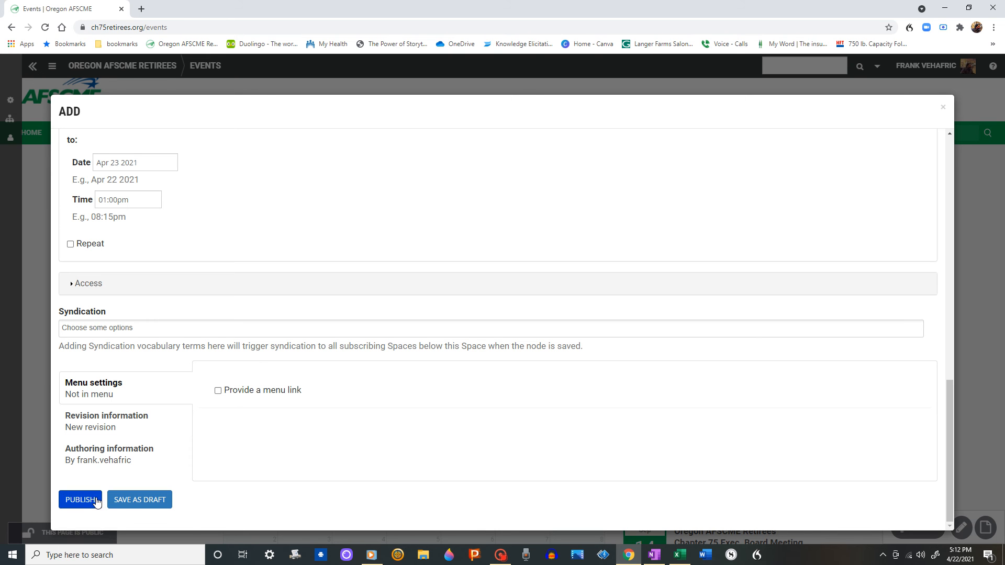
{"action": "scroll", "coordinate": [99, 500], "scroll_direction": "up", "scroll_amount": 2}
{"action": "scroll", "coordinate": [258, 281], "scroll_direction": "down", "scroll_amount": 1}
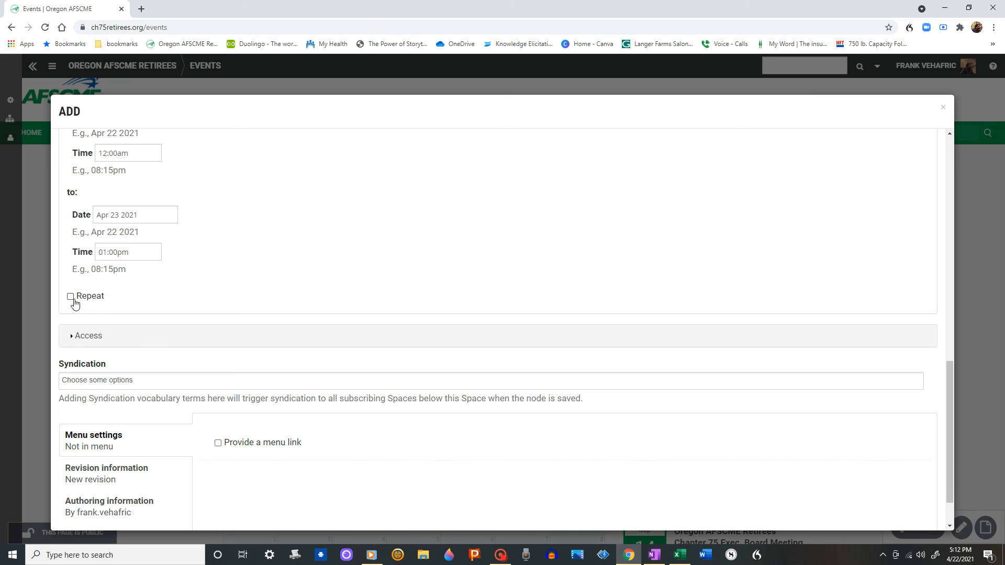
{"action": "left_click", "coordinate": [70, 296]}
{"action": "scroll", "coordinate": [377, 262], "scroll_direction": "down", "scroll_amount": 2}
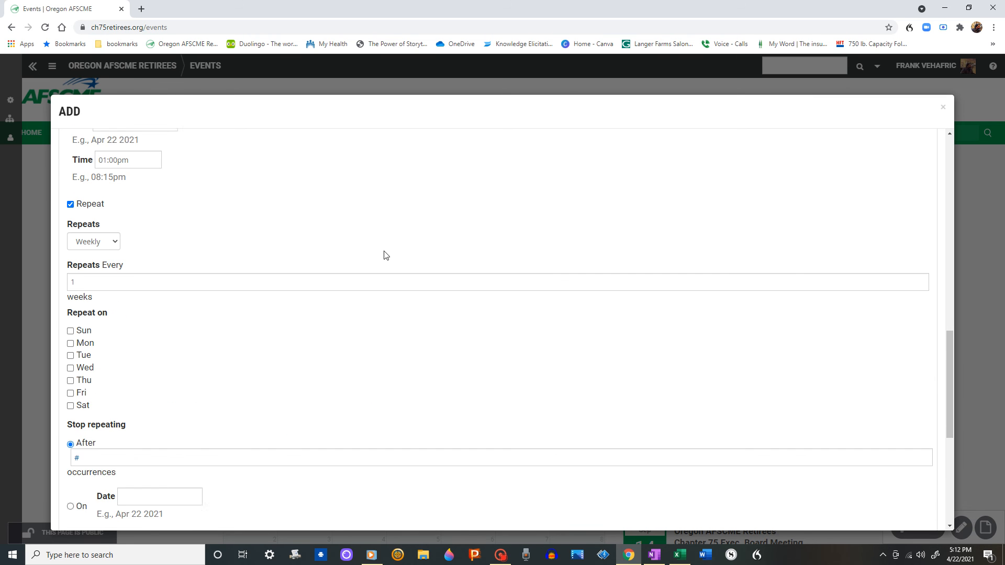
{"action": "left_click", "coordinate": [120, 231]}
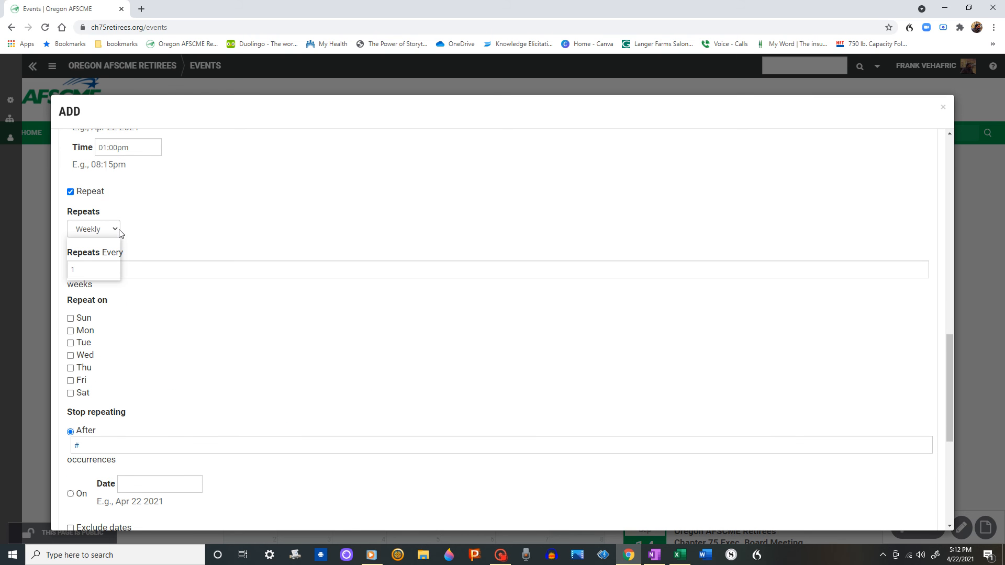
{"action": "left_click", "coordinate": [114, 231]}
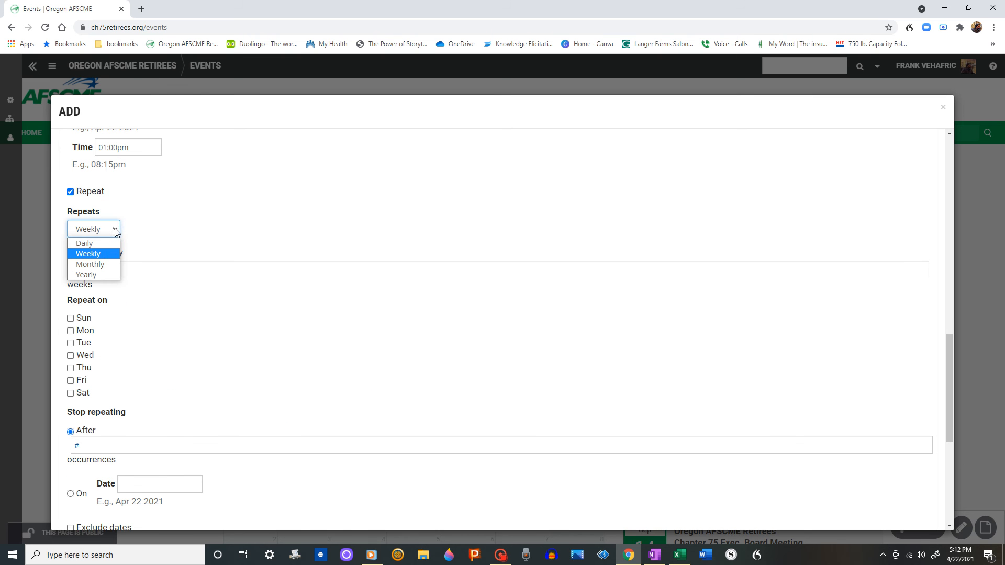
{"action": "left_click", "coordinate": [102, 267]}
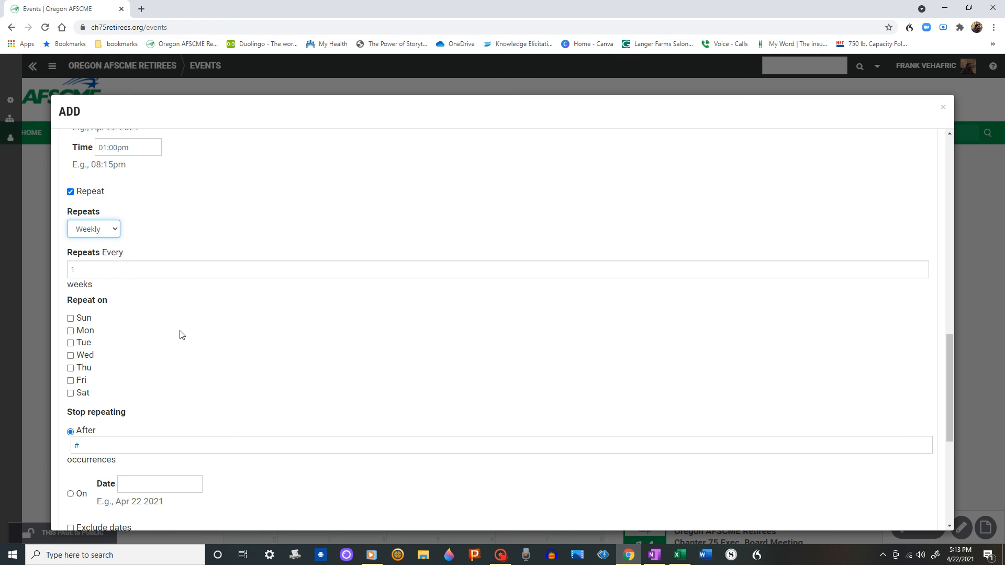
{"action": "scroll", "coordinate": [220, 231], "scroll_direction": "down", "scroll_amount": 2}
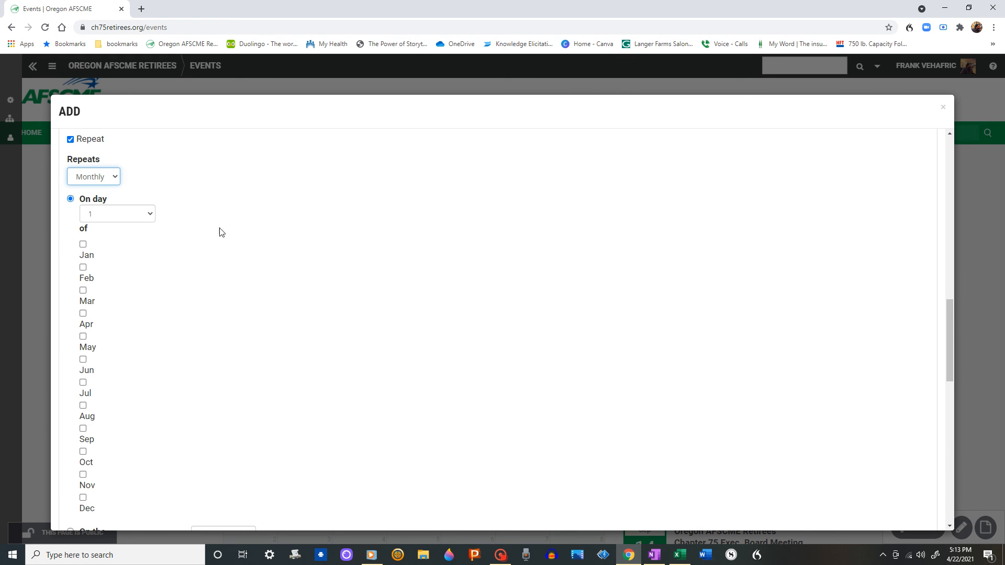
{"action": "left_click", "coordinate": [150, 162]}
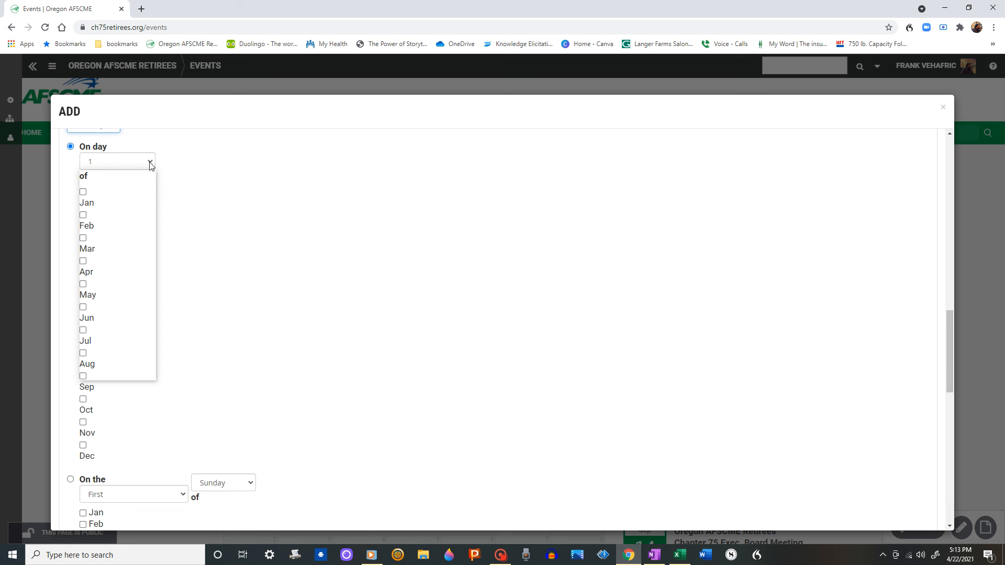
{"action": "left_click", "coordinate": [211, 192]}
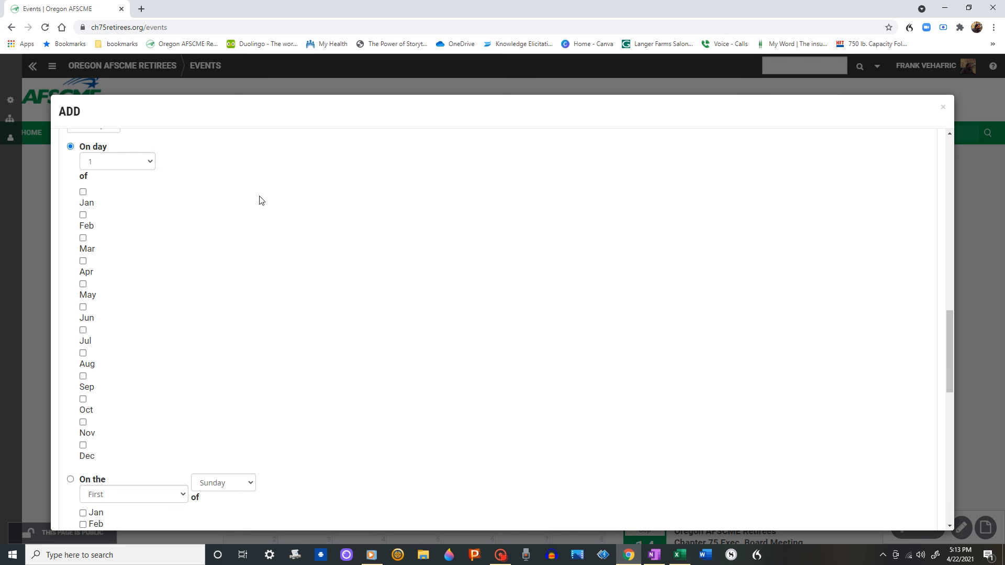
{"action": "left_click", "coordinate": [152, 163]}
{"action": "left_click", "coordinate": [231, 177]}
Choose First and Thursday in the 'On the' monthly repeat options
{"action": "scroll", "coordinate": [234, 176], "scroll_direction": "down", "scroll_amount": 1}
{"action": "scroll", "coordinate": [234, 176], "scroll_direction": "down", "scroll_amount": 3}
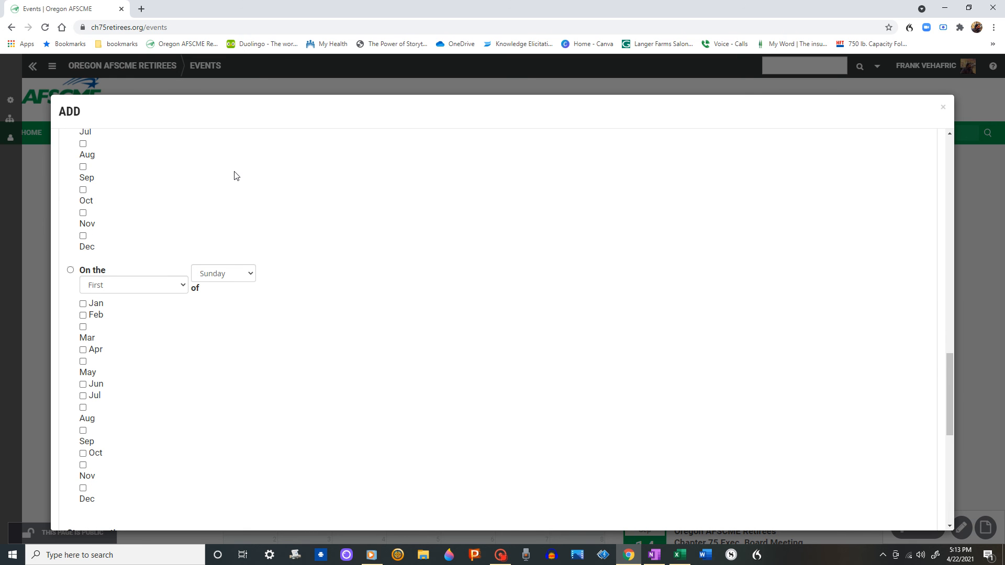
{"action": "left_click", "coordinate": [183, 286]}
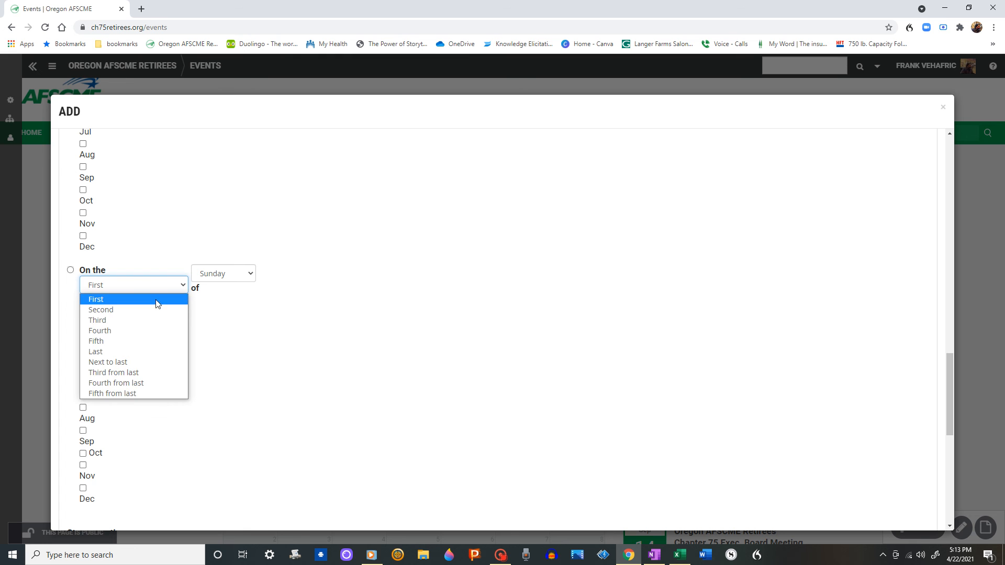
{"action": "left_click", "coordinate": [139, 307]}
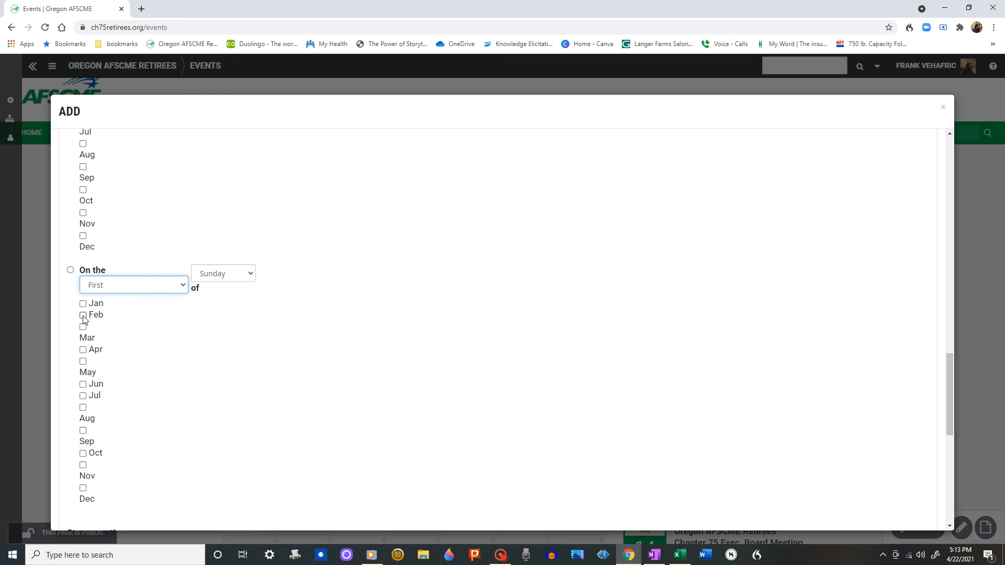
{"action": "left_click", "coordinate": [246, 280]}
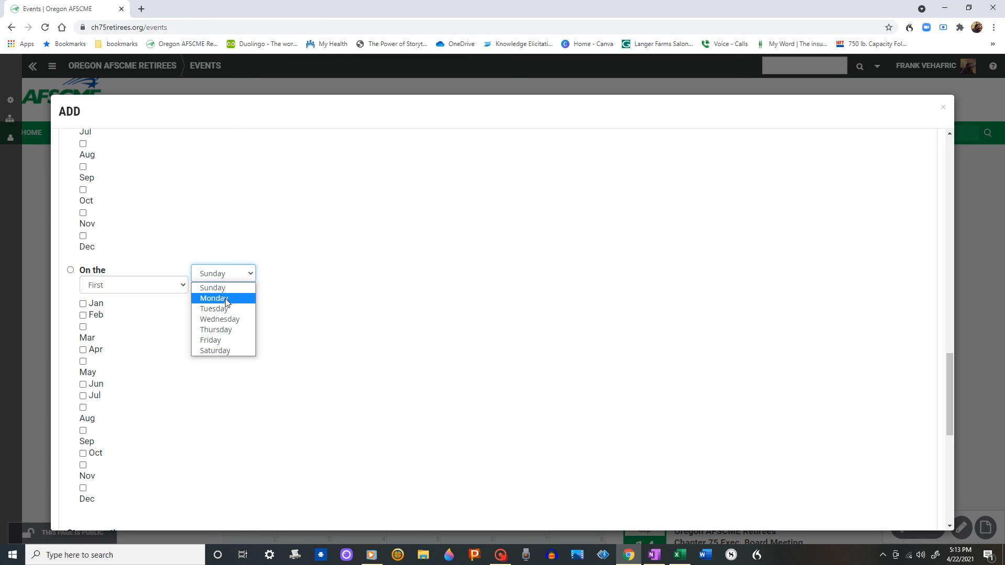
{"action": "left_click", "coordinate": [225, 330]}
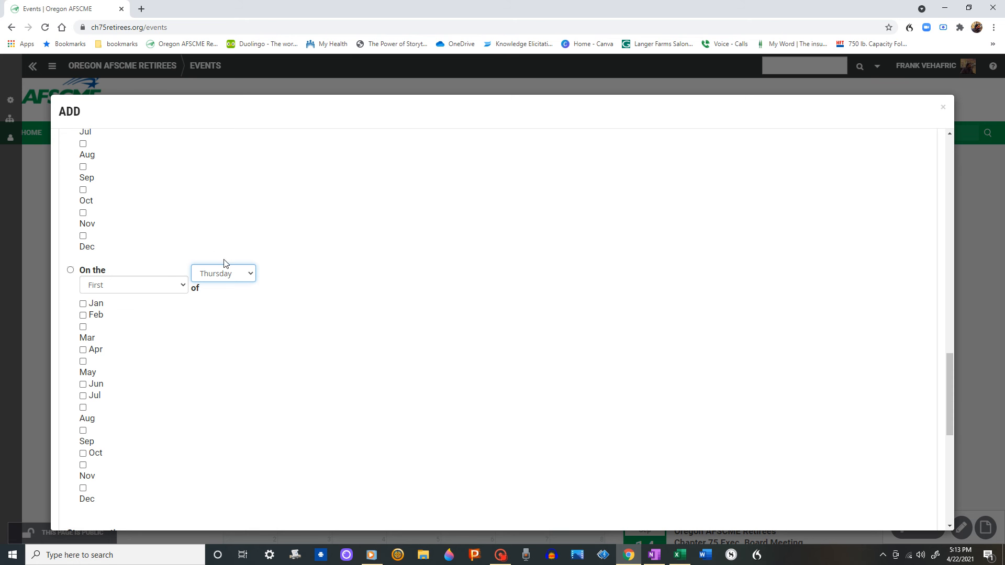
{"action": "scroll", "coordinate": [197, 366], "scroll_direction": "down", "scroll_amount": 3}
{"action": "scroll", "coordinate": [207, 337], "scroll_direction": "down", "scroll_amount": 1}
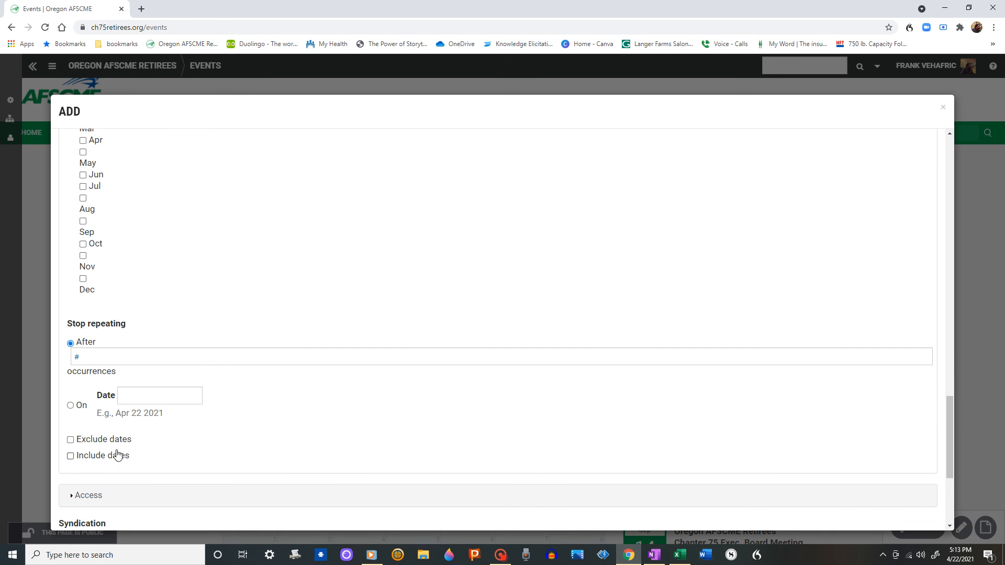
{"action": "scroll", "coordinate": [274, 299], "scroll_direction": "up", "scroll_amount": 3}
{"action": "scroll", "coordinate": [308, 299], "scroll_direction": "up", "scroll_amount": 2}
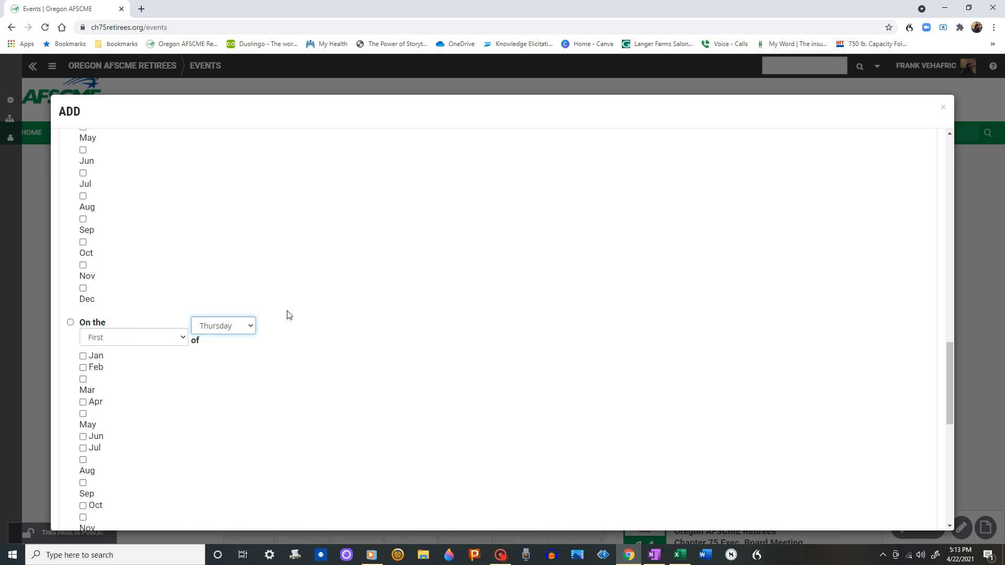
Turn off the Repeat option for the event
{"action": "scroll", "coordinate": [225, 317], "scroll_direction": "up", "scroll_amount": 4}
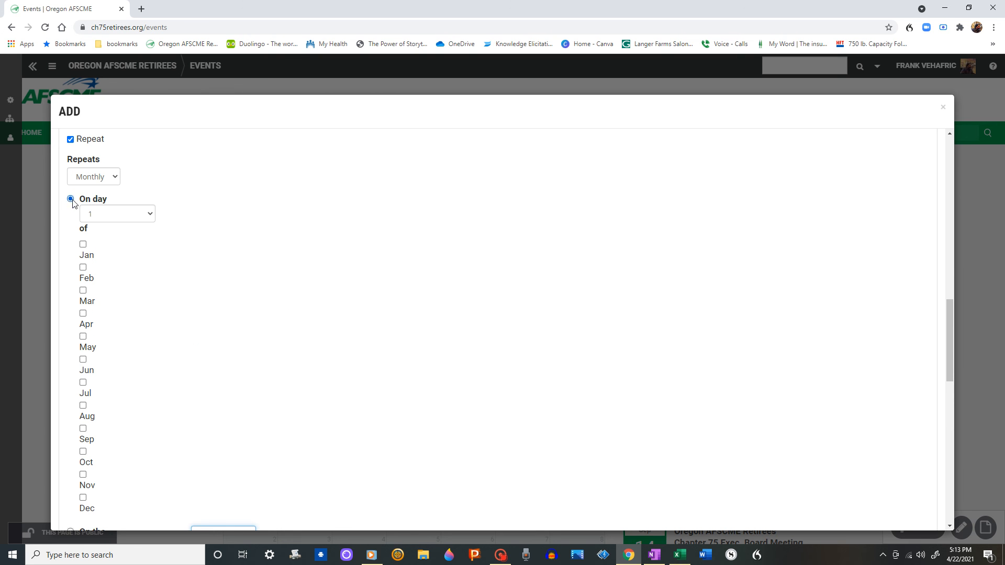
{"action": "scroll", "coordinate": [209, 230], "scroll_direction": "up", "scroll_amount": 2}
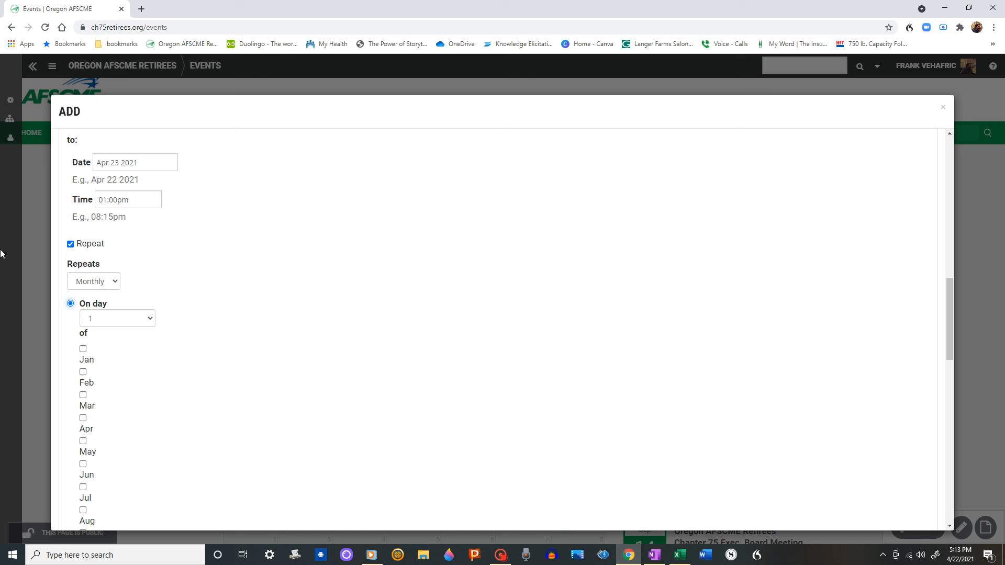
{"action": "left_click", "coordinate": [70, 244]}
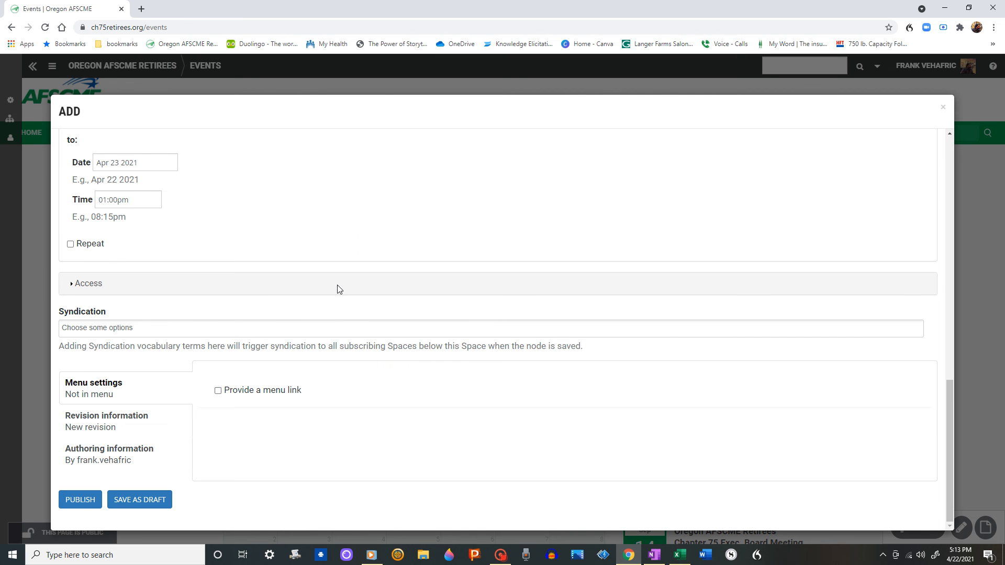
Publish the new event
{"action": "left_click", "coordinate": [89, 393]}
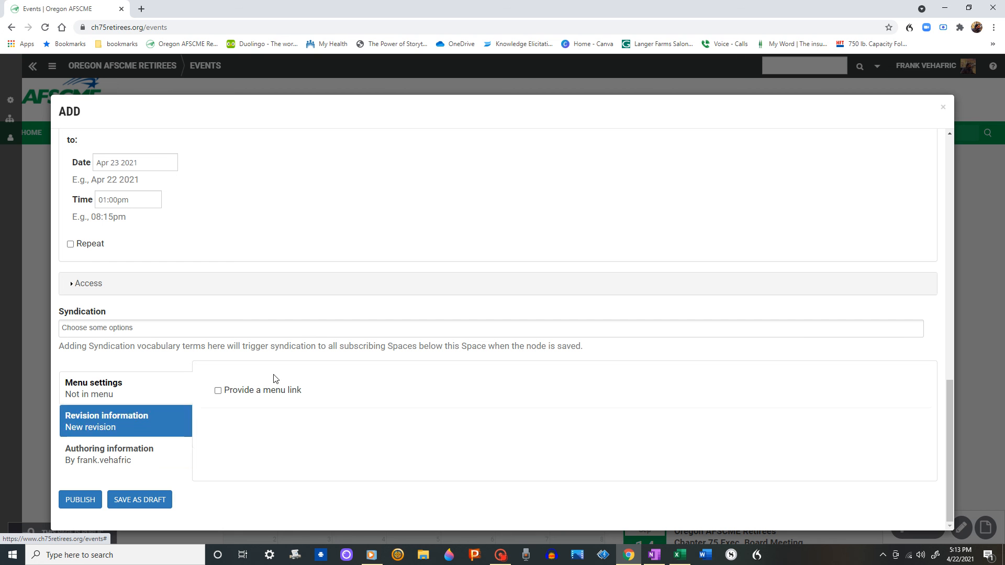
{"action": "left_click", "coordinate": [82, 501]}
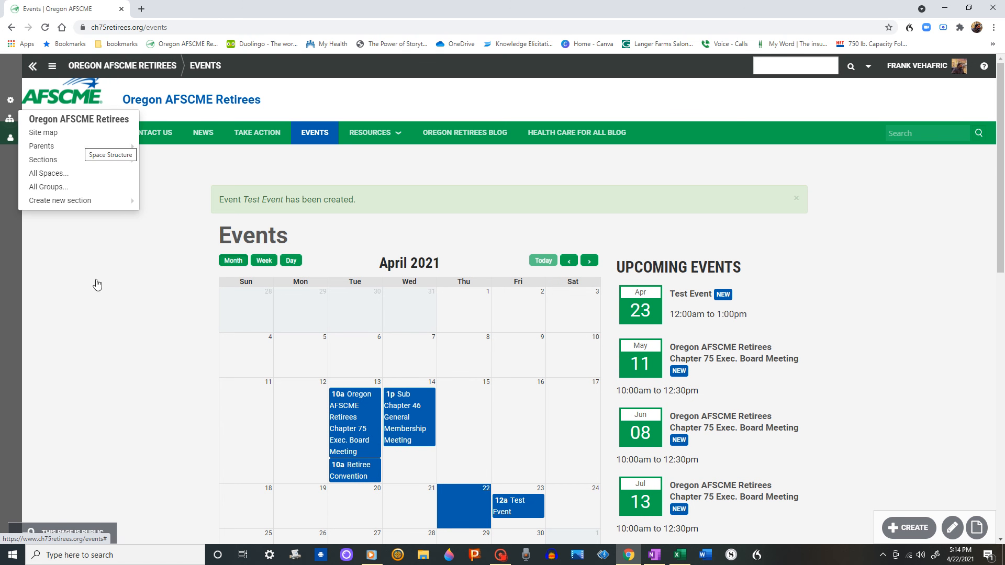
Go to the home page and open the Test Event from the upcoming events list
{"action": "left_click", "coordinate": [37, 134]}
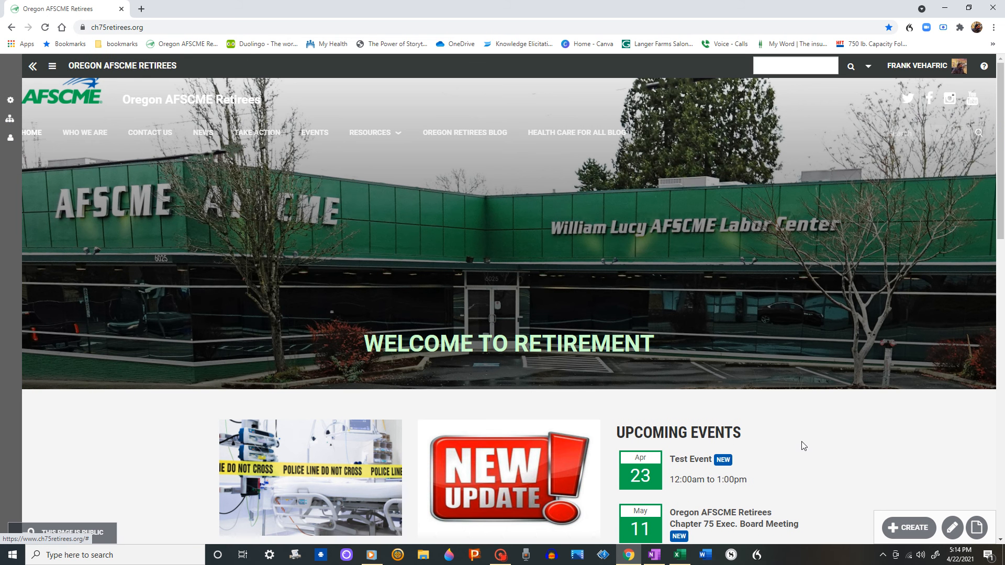
{"action": "scroll", "coordinate": [817, 429], "scroll_direction": "down", "scroll_amount": 2}
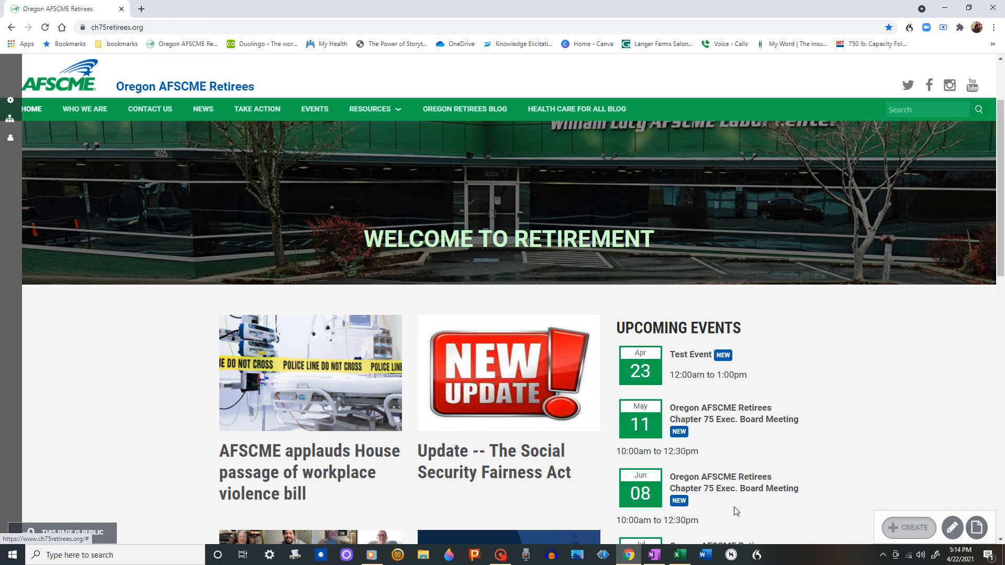
{"action": "left_click", "coordinate": [689, 355]}
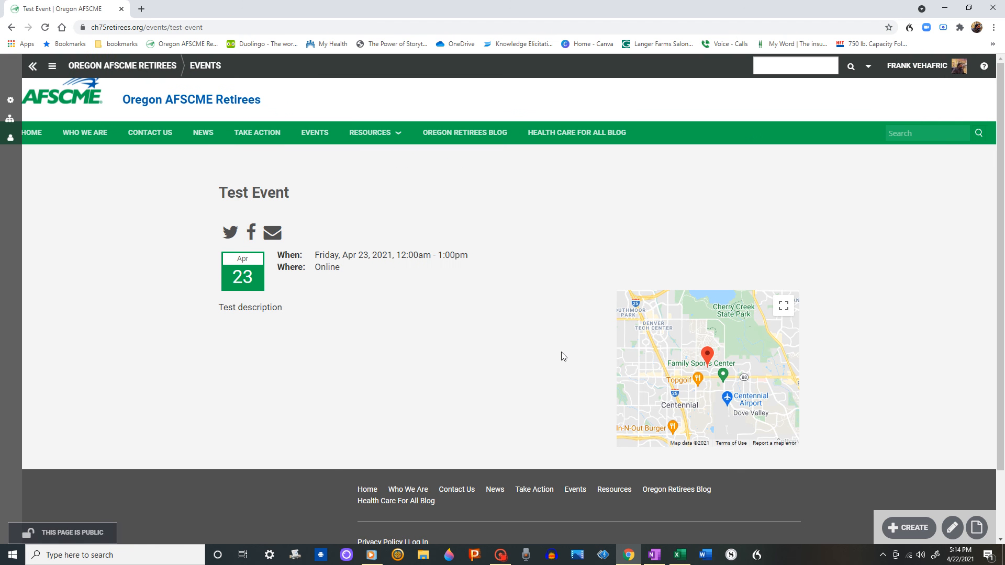
{"action": "scroll", "coordinate": [461, 317], "scroll_direction": "down", "scroll_amount": 1}
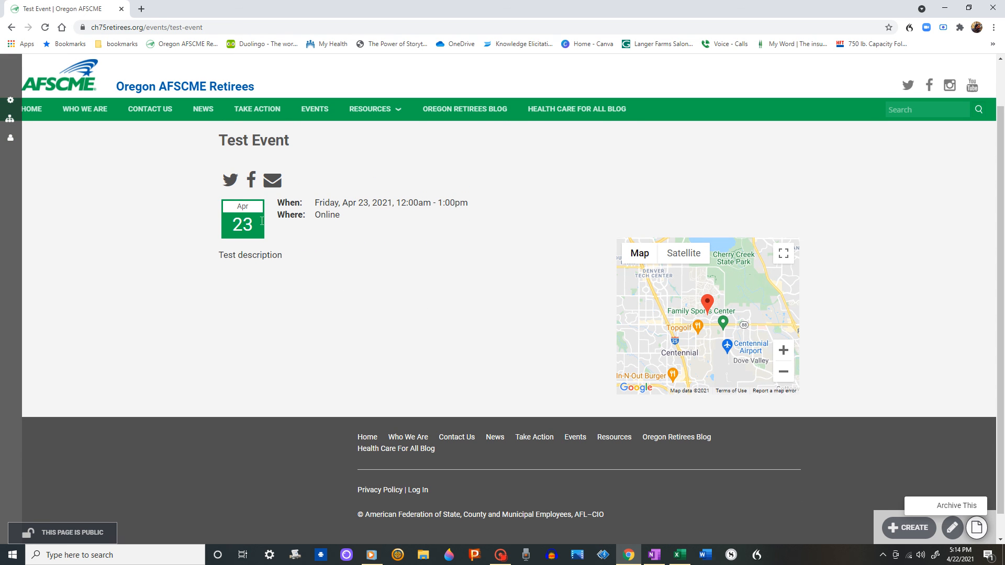
Open the Test Event for editing and unpublish it
{"action": "left_click", "coordinate": [953, 529]}
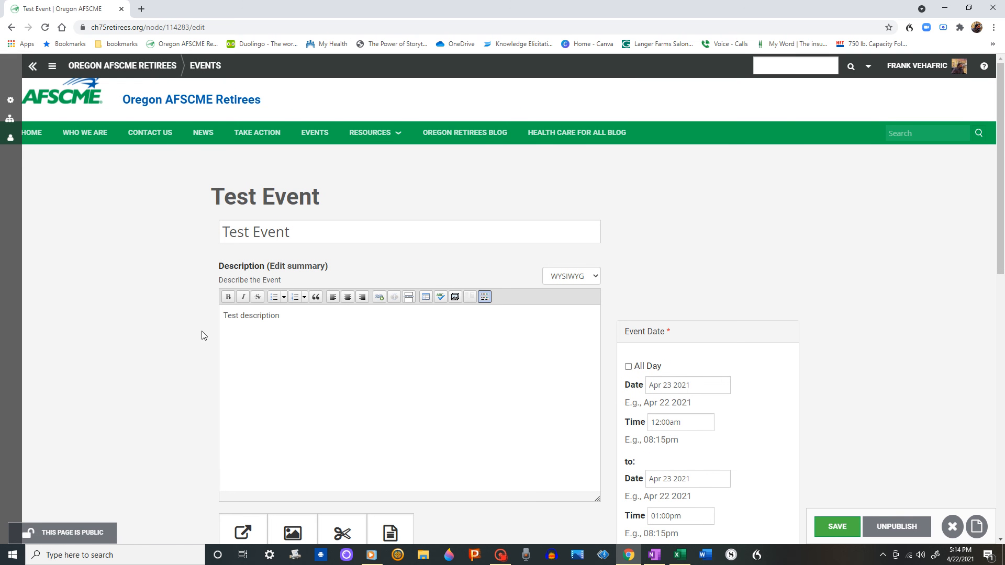
{"action": "scroll", "coordinate": [91, 302], "scroll_direction": "down", "scroll_amount": 2}
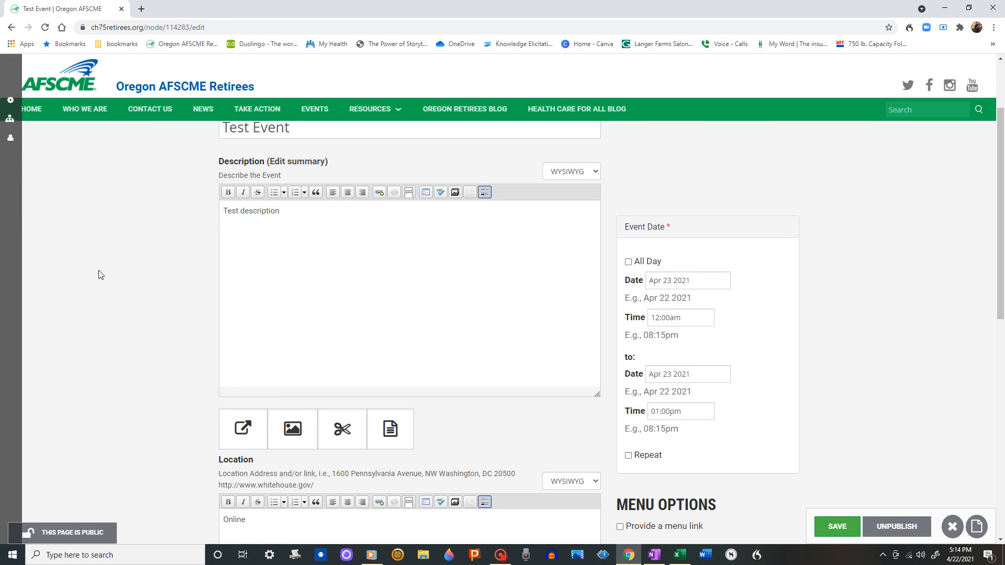
{"action": "scroll", "coordinate": [98, 274], "scroll_direction": "down", "scroll_amount": 1}
{"action": "scroll", "coordinate": [100, 273], "scroll_direction": "up", "scroll_amount": 1}
{"action": "scroll", "coordinate": [718, 332], "scroll_direction": "down", "scroll_amount": 3}
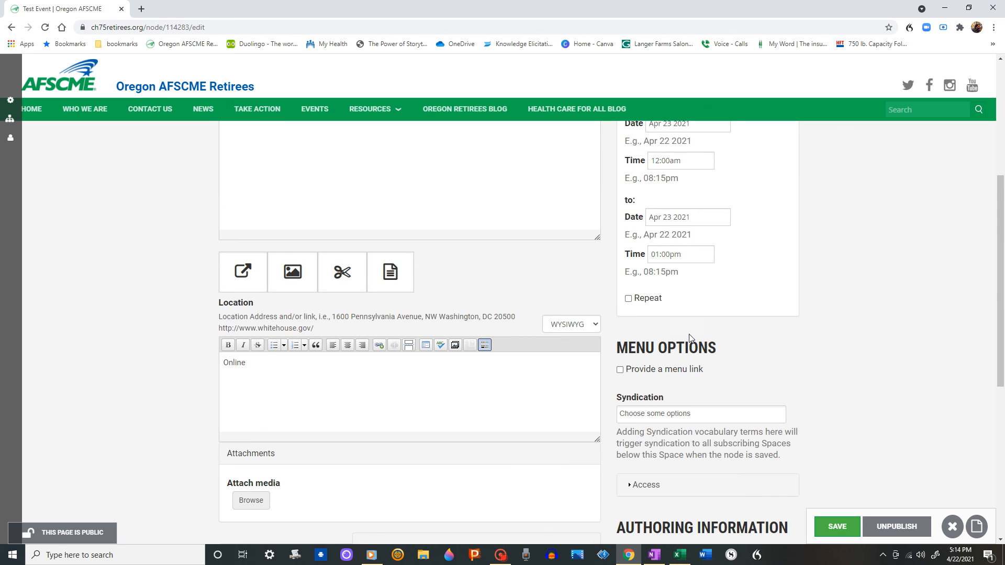
{"action": "scroll", "coordinate": [100, 278], "scroll_direction": "up", "scroll_amount": 3}
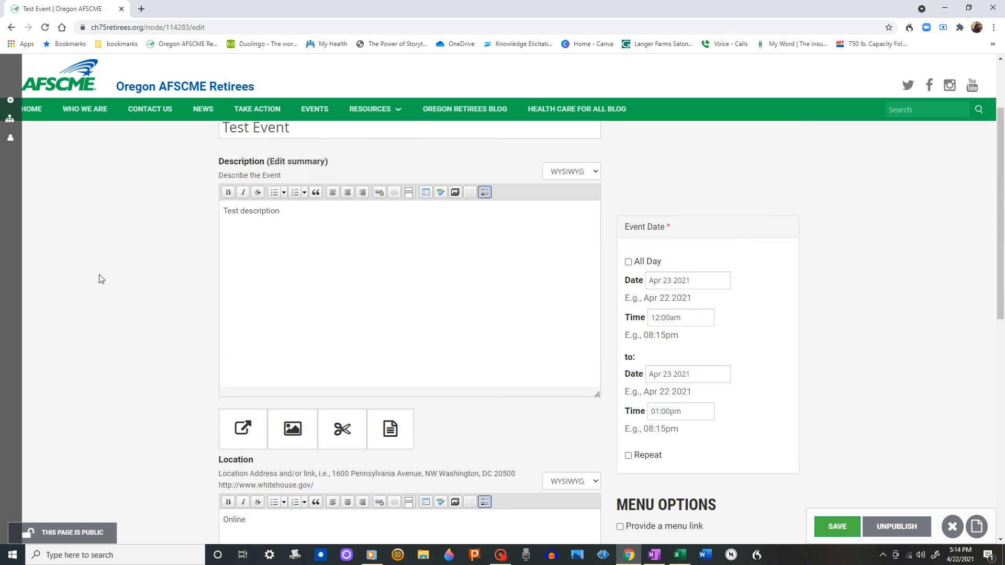
{"action": "scroll", "coordinate": [100, 278], "scroll_direction": "down", "scroll_amount": 3}
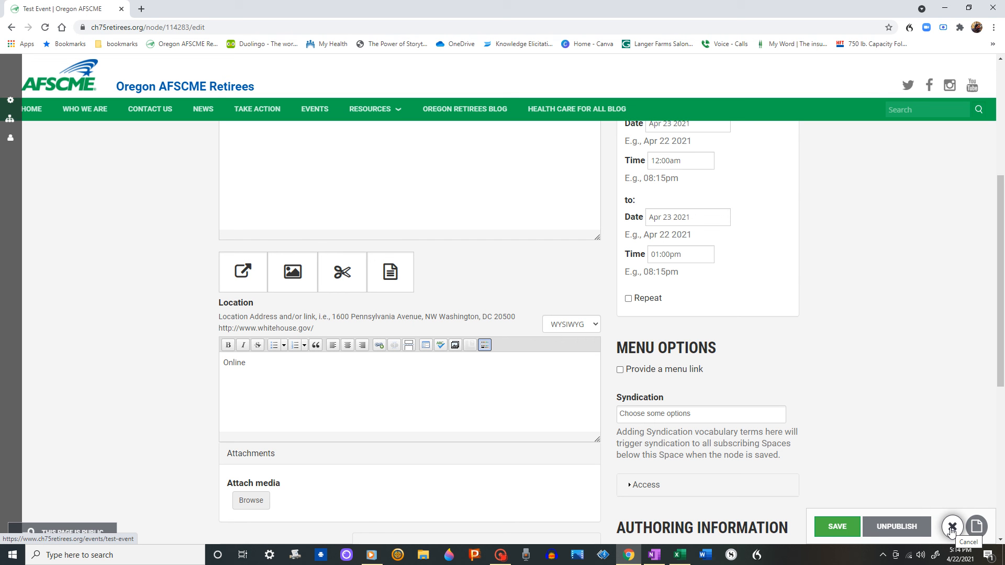
{"action": "left_click", "coordinate": [911, 534]}
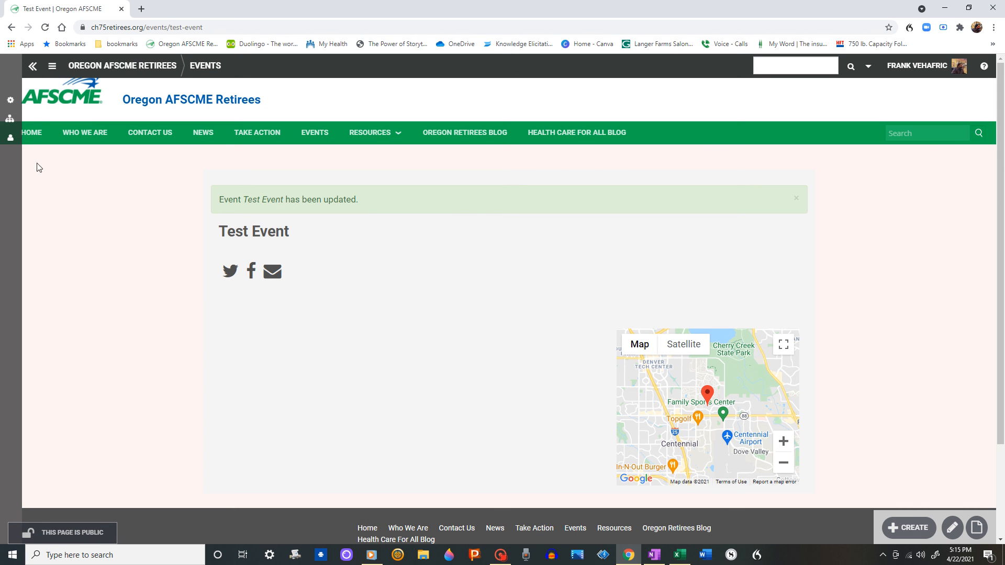
Return to the home page and check the upcoming events list
{"action": "left_click", "coordinate": [32, 135]}
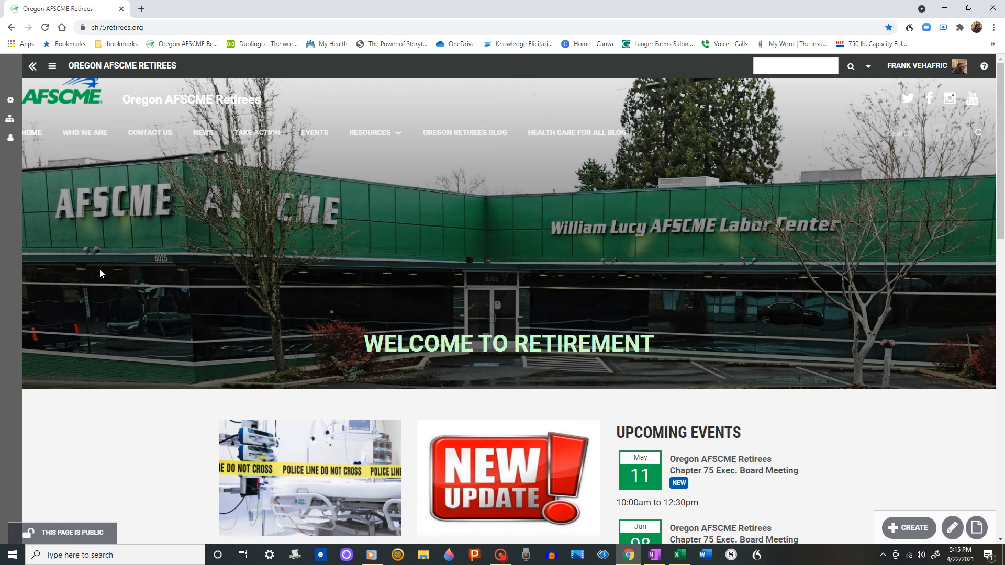
{"action": "scroll", "coordinate": [730, 428], "scroll_direction": "down", "scroll_amount": 1}
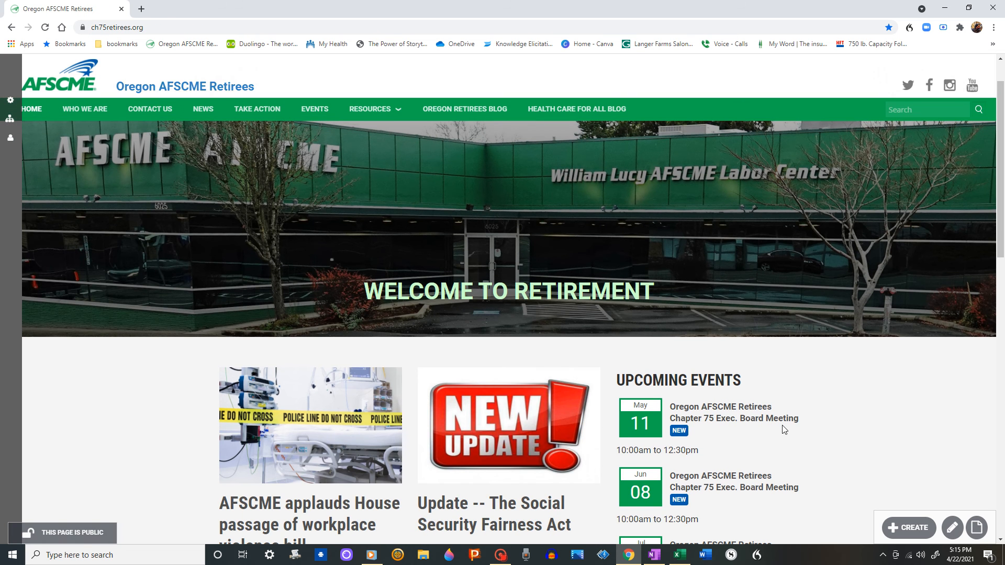
{"action": "scroll", "coordinate": [786, 429], "scroll_direction": "up", "scroll_amount": 1}
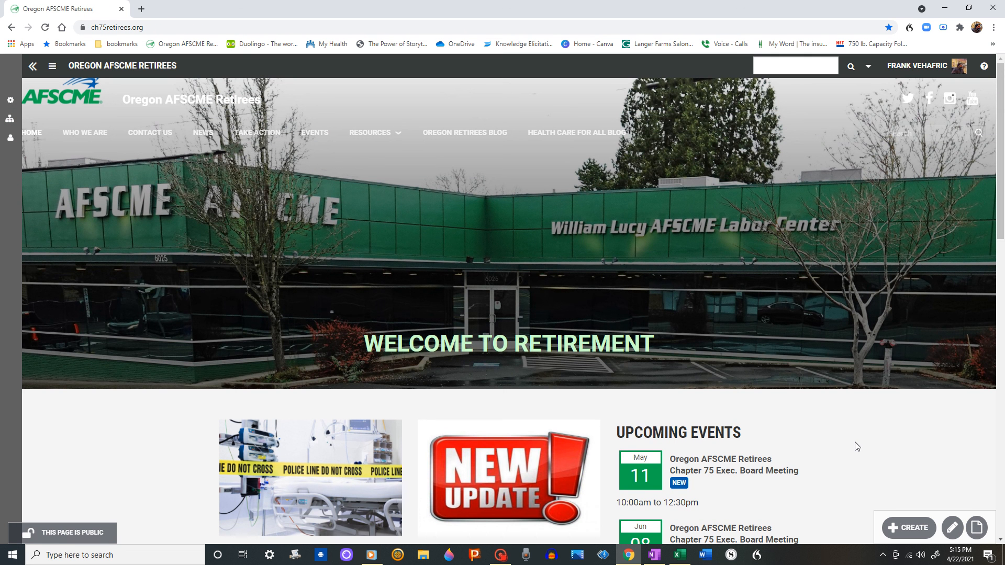